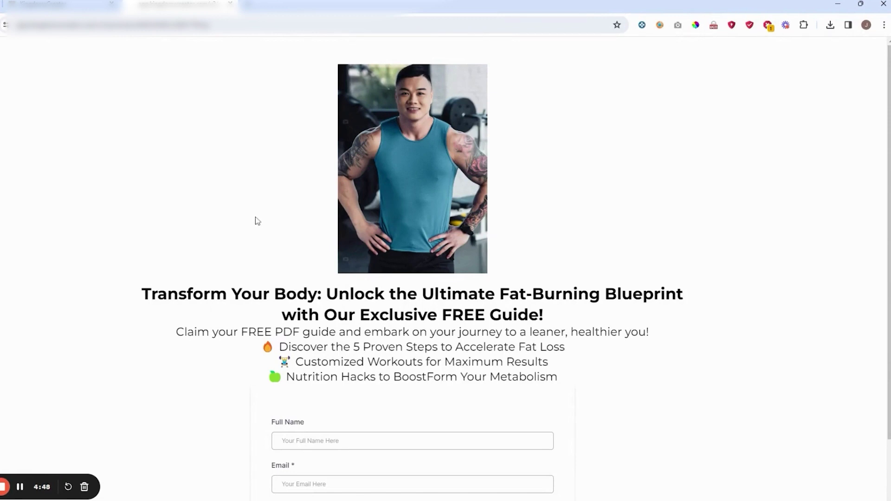
Switch to the browser tab showing the GoHighLevel Sites > Funnels list
click(63, 4)
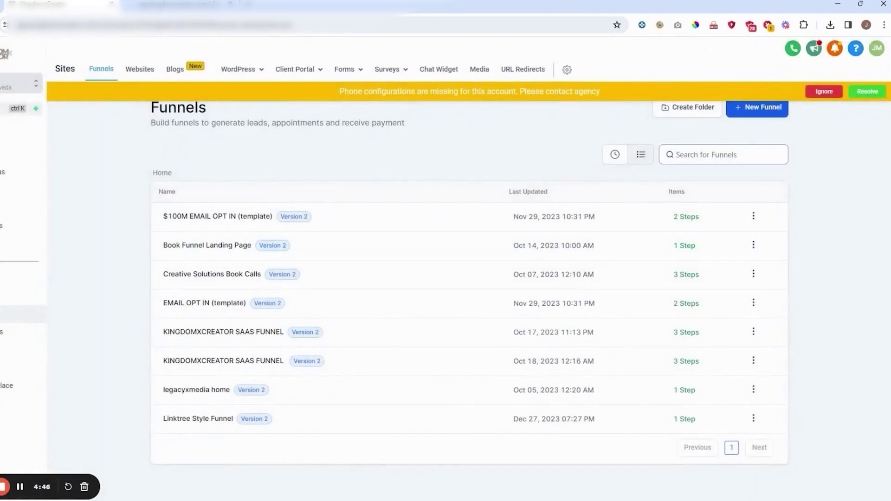
Create a blank funnel named 'Personal Trainer Email Optin'
click(759, 113)
click(339, 285)
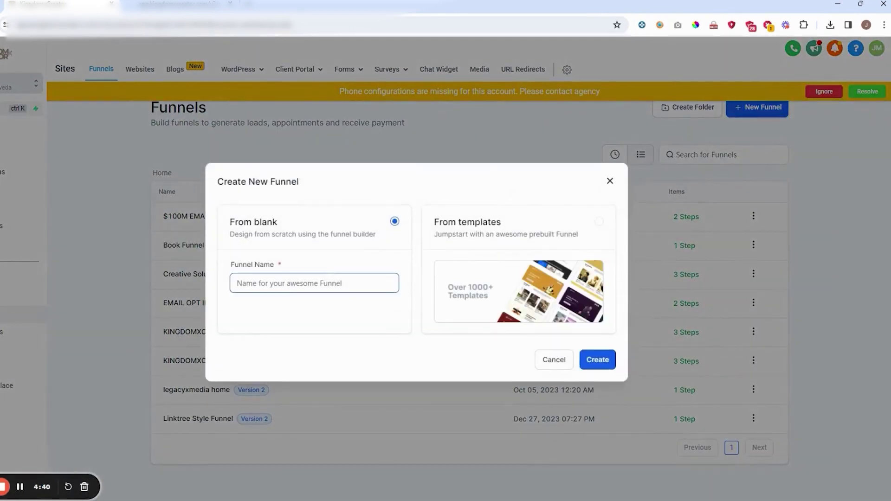
text(Personal )
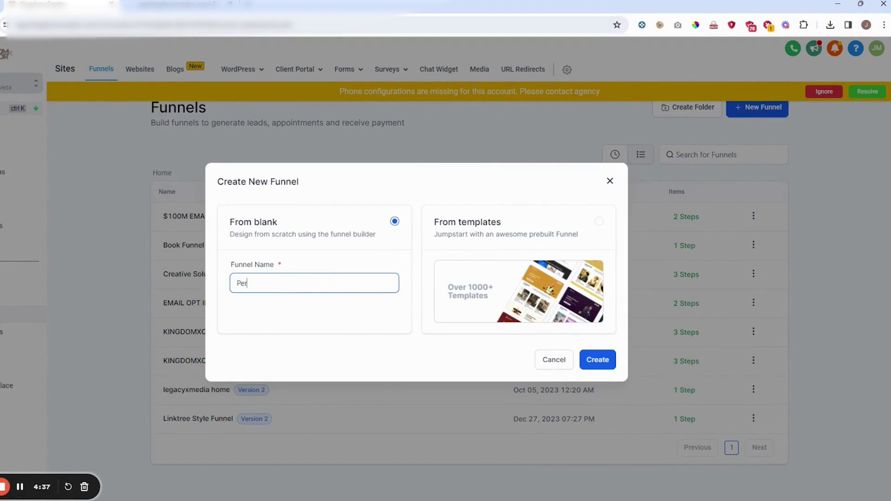
text(Trainer Email Optin)
click(583, 361)
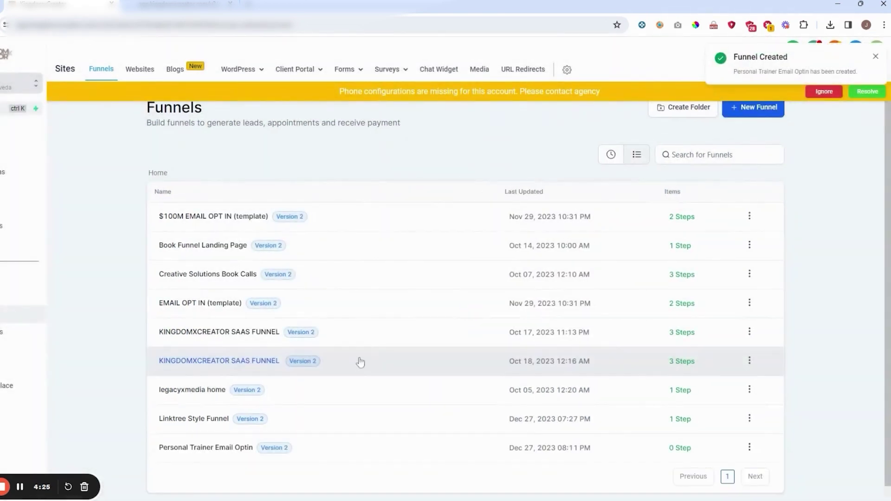
Add an 'Optin' step with path /op to the funnel and open its blank page
click(216, 449)
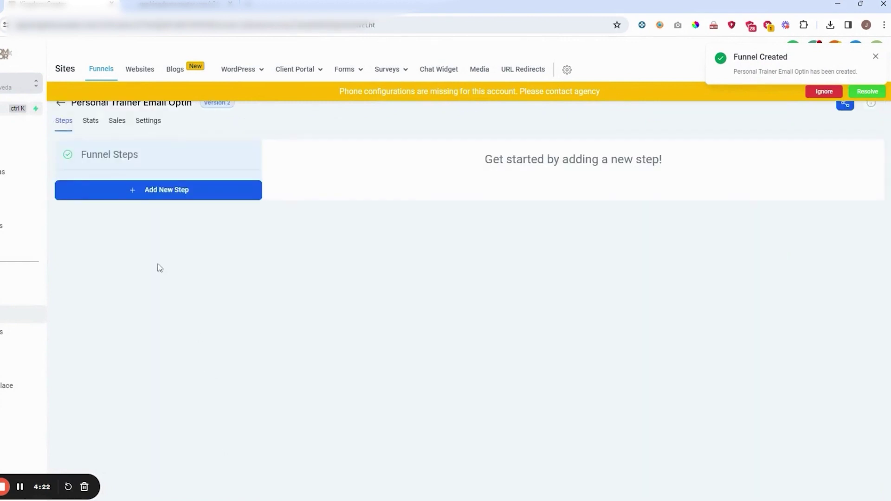
click(159, 196)
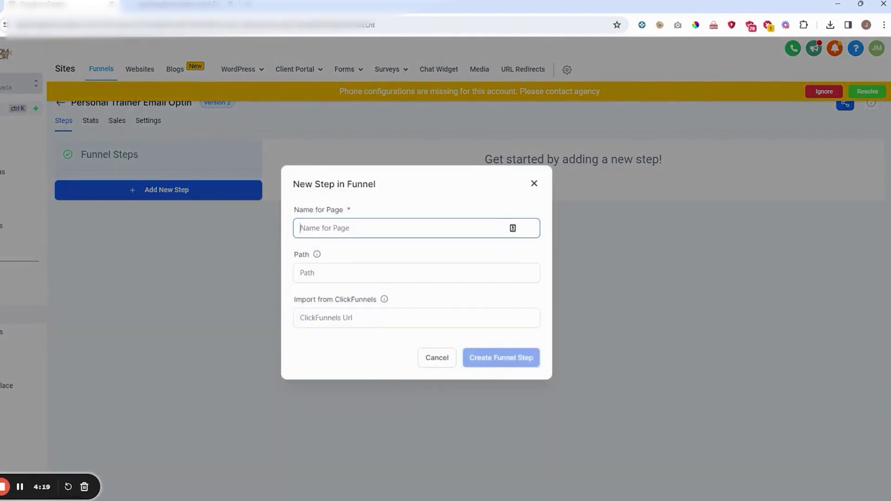
text(Optin)
key(Tab)
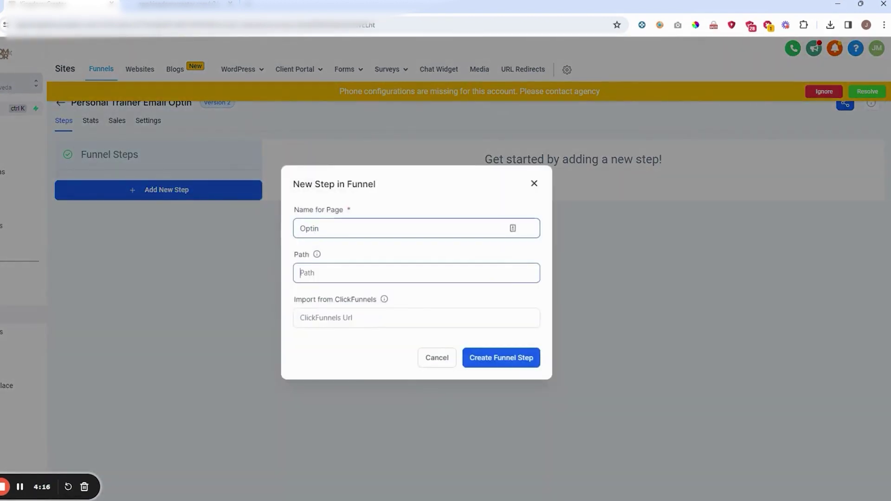
text(/optin)
click(493, 359)
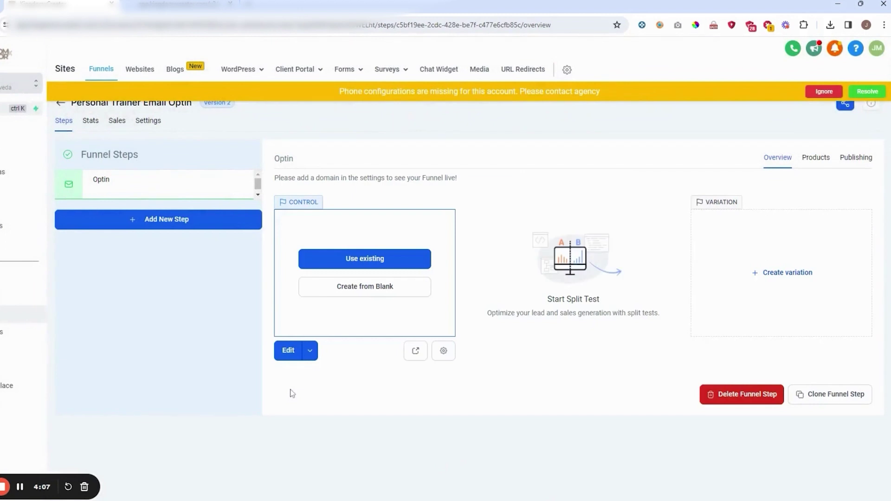
click(371, 296)
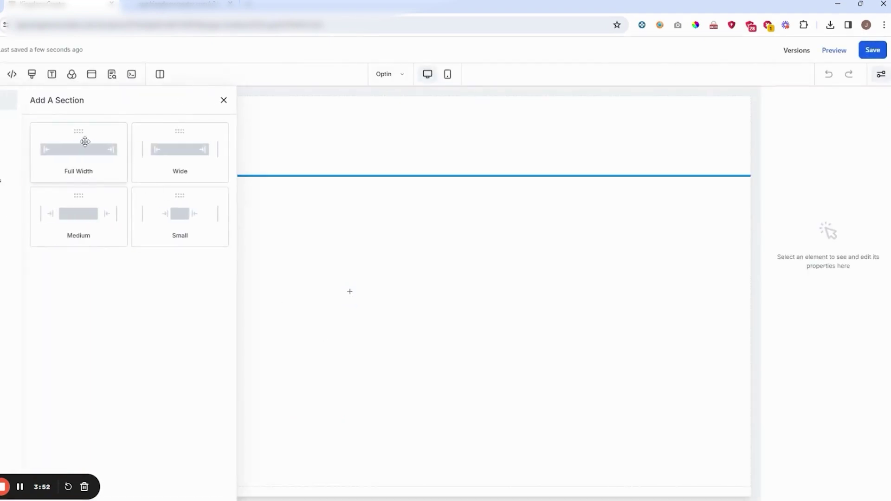
Add a full-width section with a one-column row at the top of the page
drag(84, 139, 366, 213)
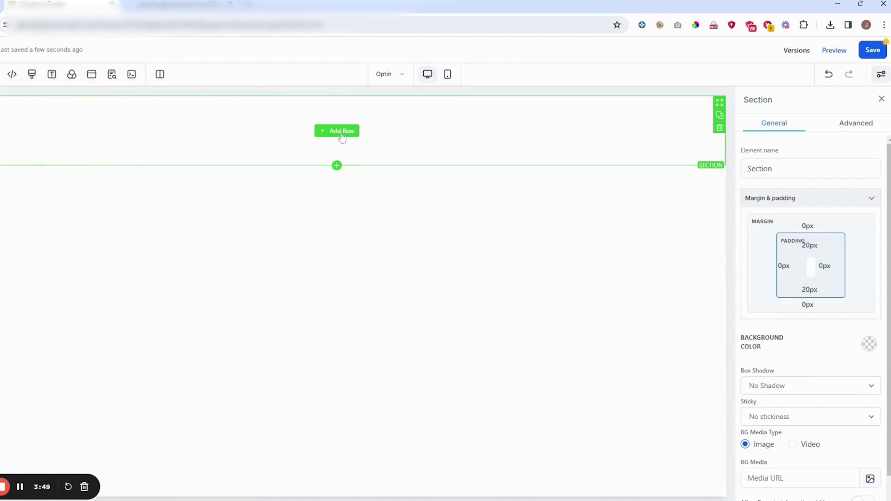
click(339, 132)
click(97, 146)
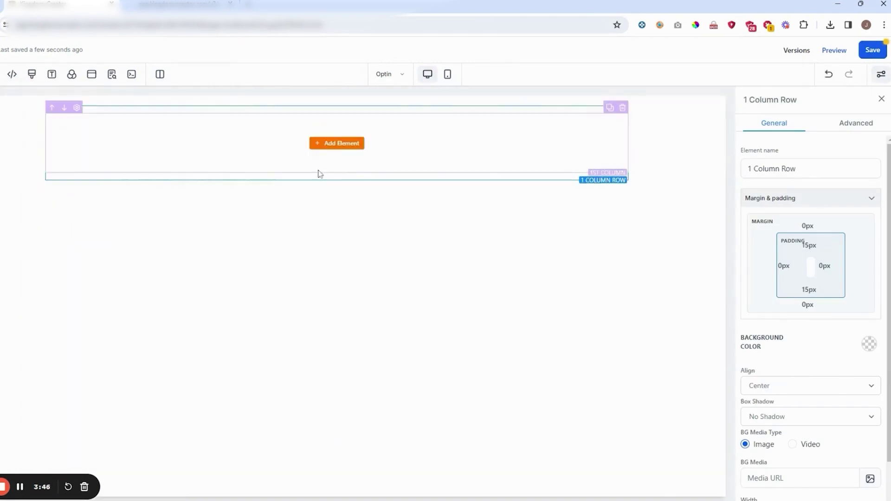
Insert an image element into the column and select its image URL text
click(341, 144)
scroll(193, 277, down, 2)
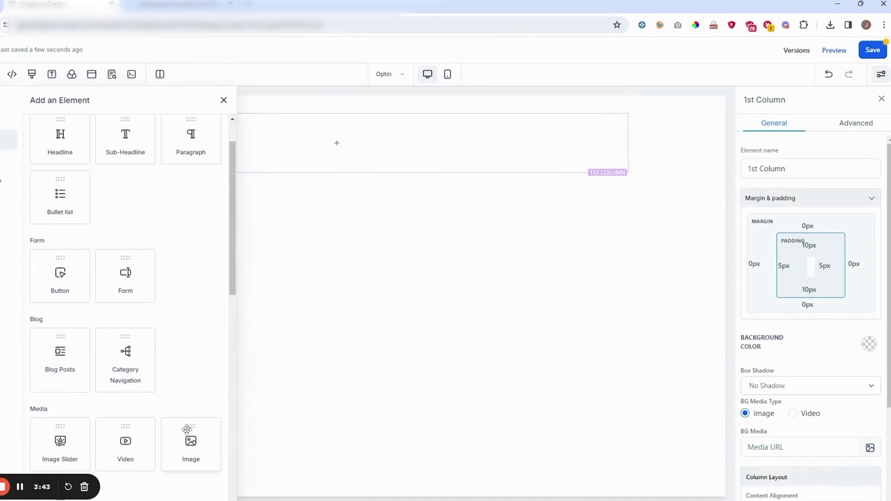
click(187, 431)
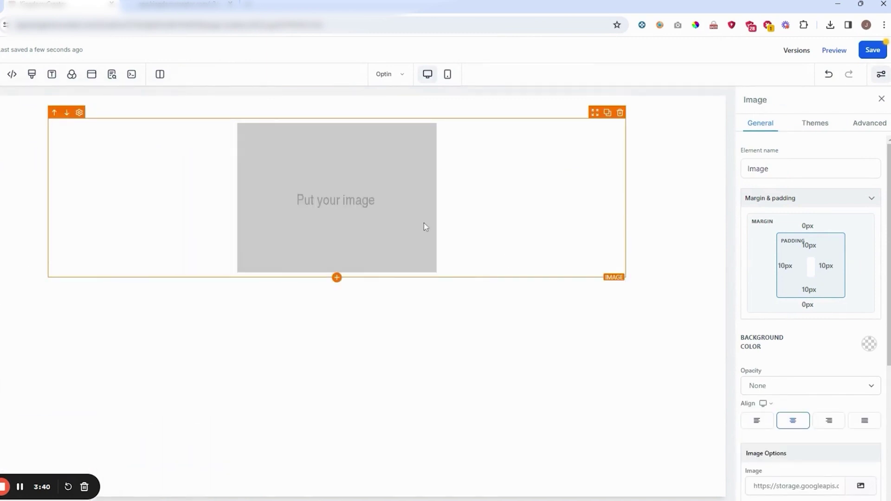
scroll(829, 409, down, 2)
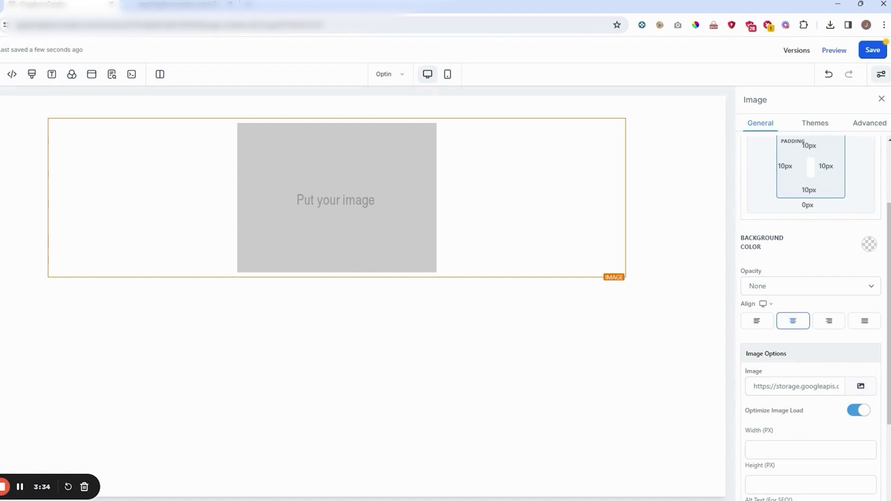
double_click(788, 387)
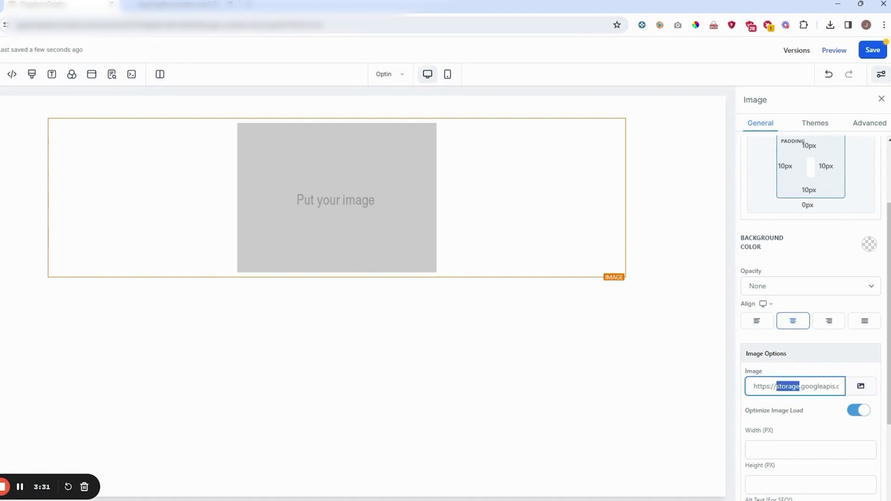
Fill the image with the trainer photo from the media library at 300 px width
click(861, 388)
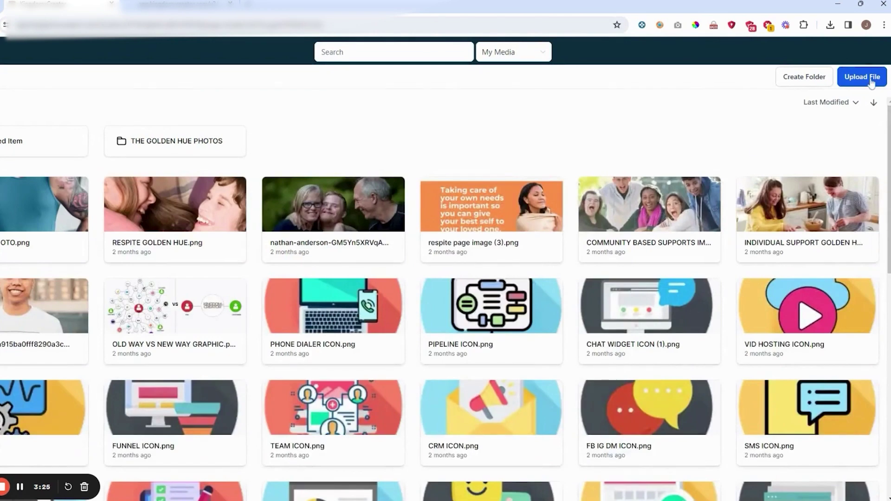
click(29, 224)
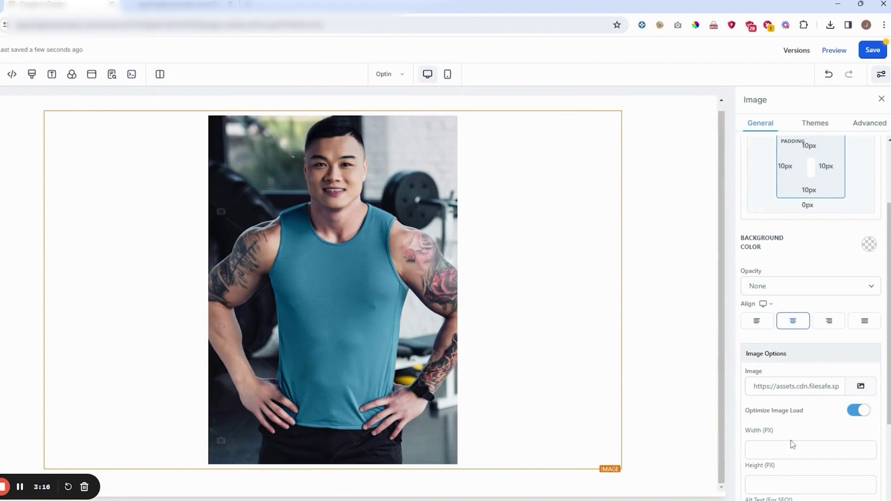
click(754, 451)
text(300)
click(675, 396)
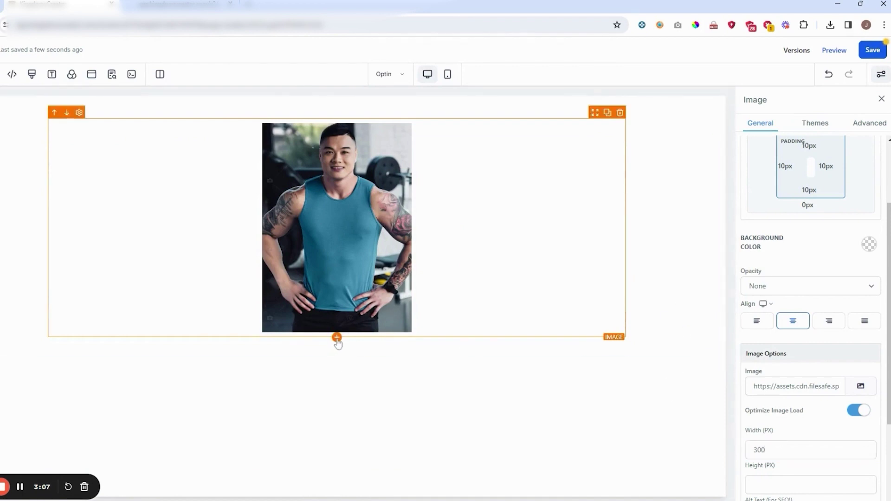
click(337, 338)
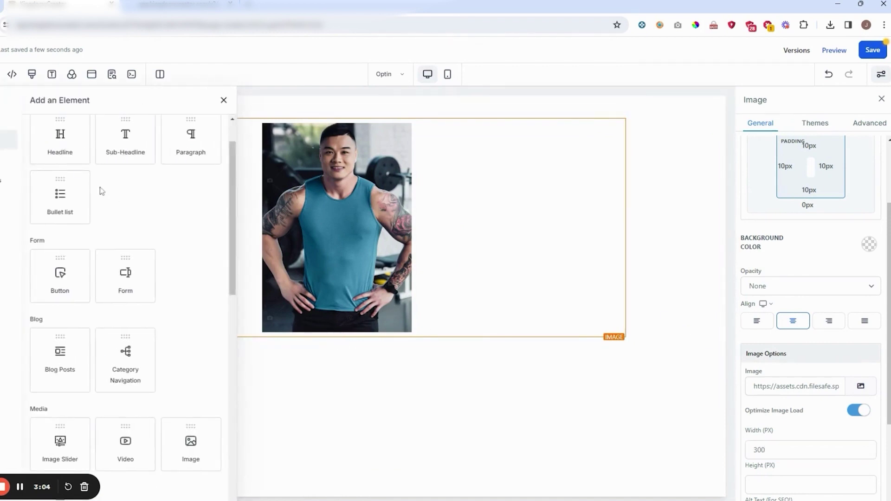
Add a bold 'Transform Your Body' fat-burning guide headline under the photo
click(60, 139)
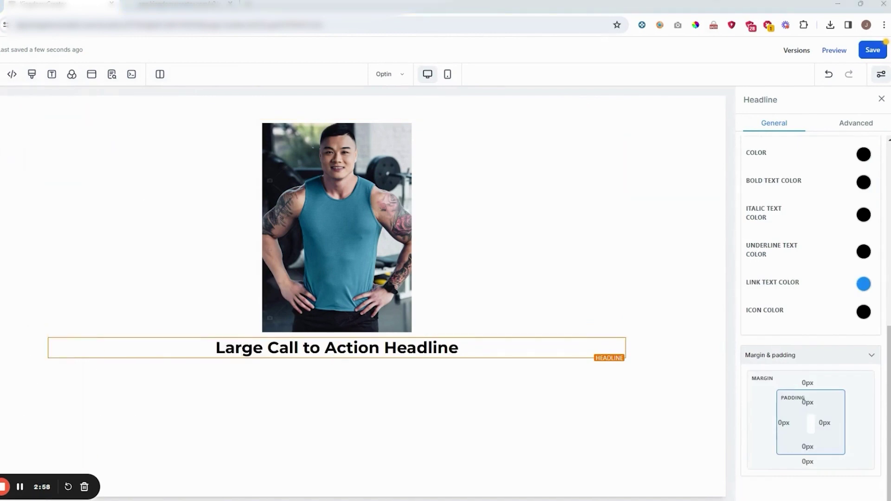
key(ctrl+a)
text(Transform Your Body: Unlock the Ultimate Fat-Burning Blueprint with Our Exclusive FREE Guide!)
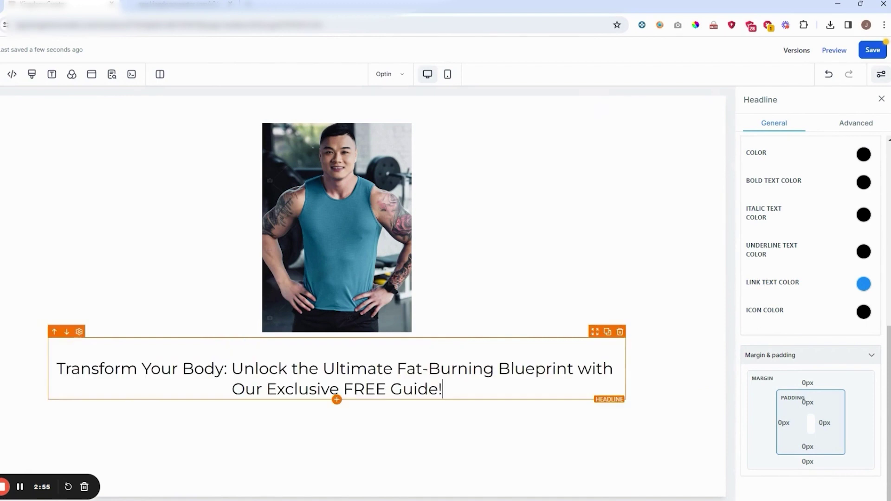
key(ctrl+a)
key(ctrl+b)
click(215, 424)
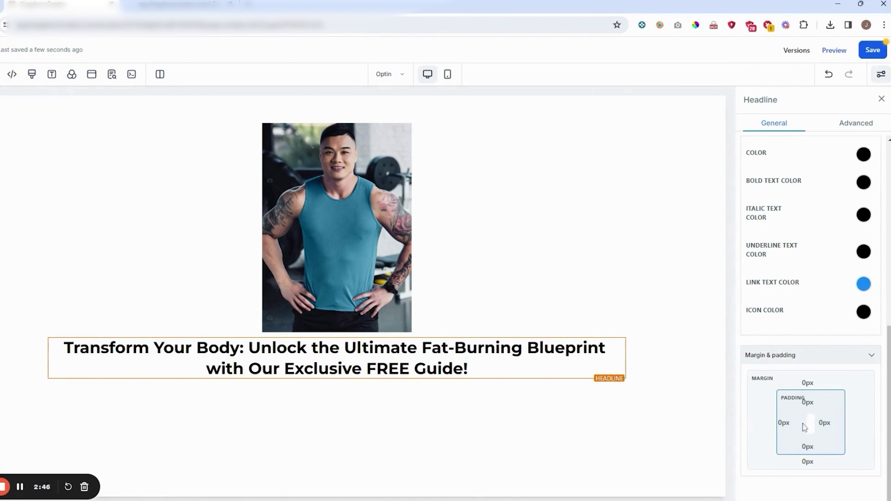
Give the headline a 10px bottom margin and place a sub-headline below it
click(808, 461)
text(1)
key(Return)
click(335, 388)
drag(125, 150, 78, 402)
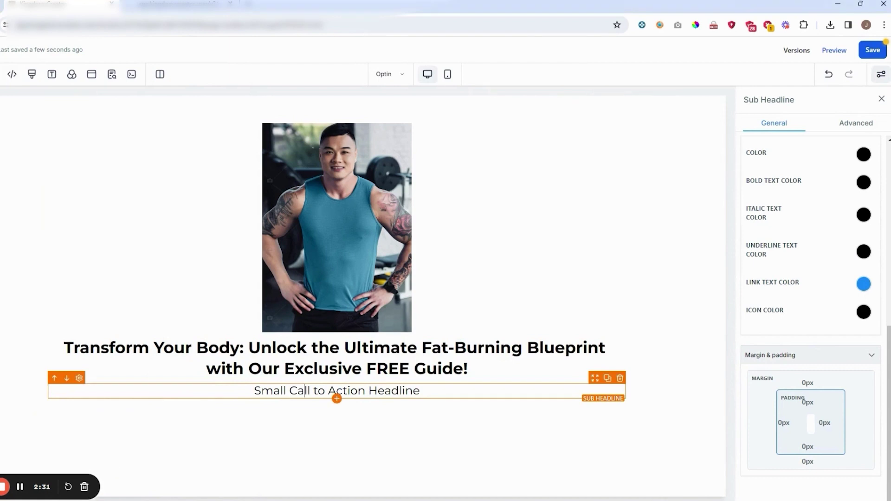
Replace the sub-headline placeholder with the free PDF guide sentence and emoji benefit lines
triple_click(336, 391)
text(Claim your FREE PDF guide and embark on your journey to a leaner, healthier you!)
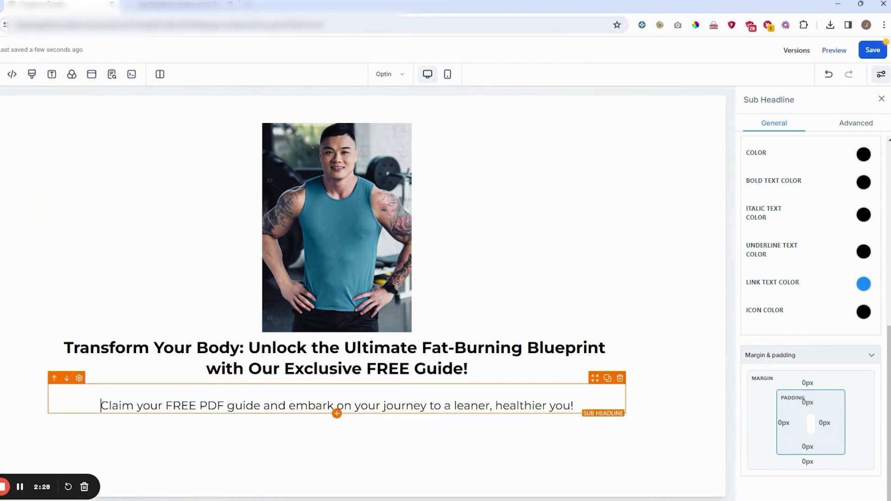
key(BackSpace)
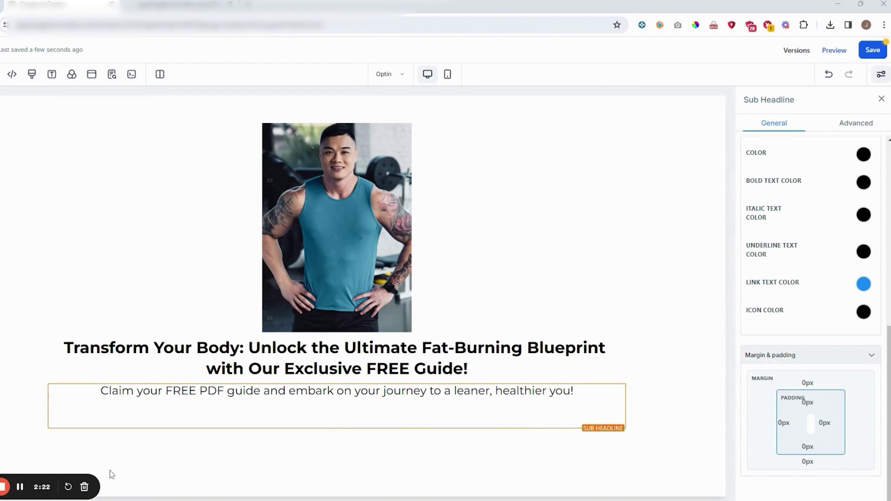
text(🔥 Discover the 5 Proven Steps to Accelerate Fat Loss 🏋 Customized Workouts for Maximum Results 🍏 Nutrition Hacks to Boost Your Metabolism)
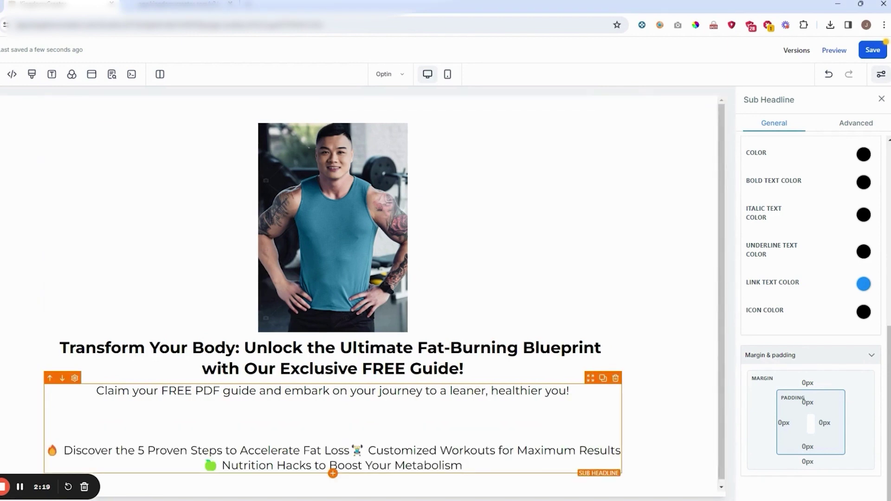
Put Discover, Customized Workouts and Nutrition Hacks each on their own line
click(50, 450)
key(BackSpace)
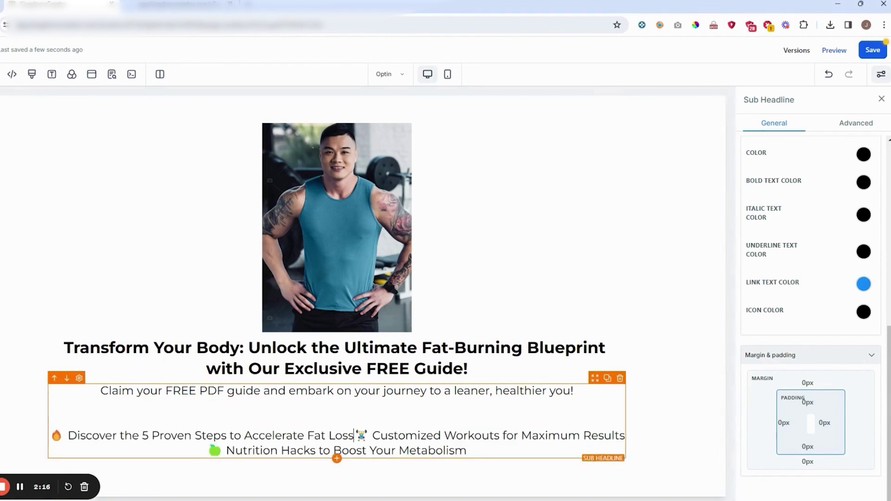
key(Return)
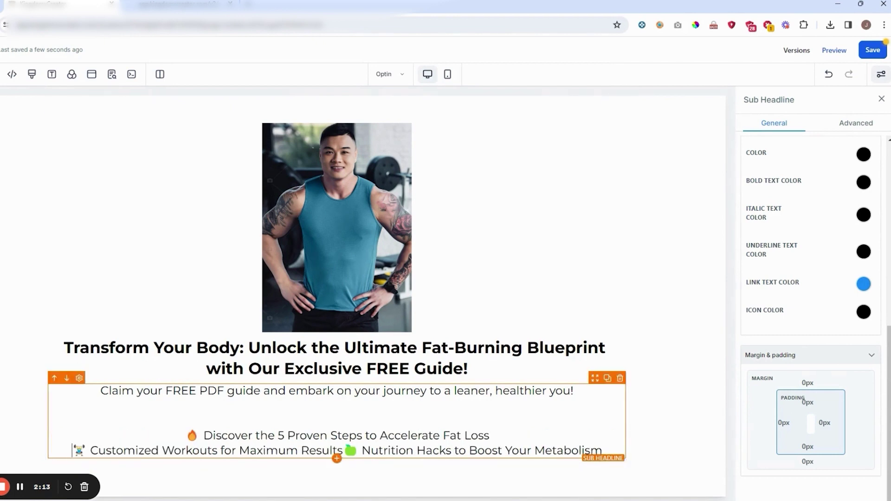
click(342, 450)
key(Return)
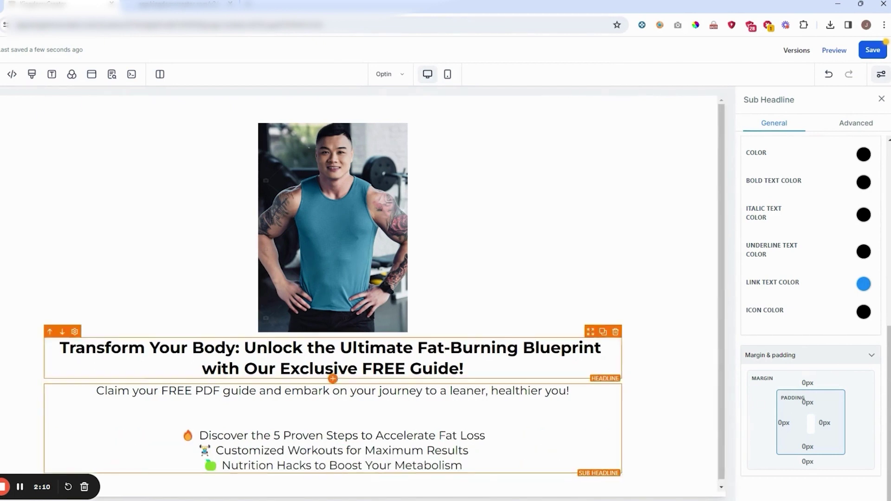
Reselect the section and sub-headline to review their settings
click(672, 341)
click(138, 390)
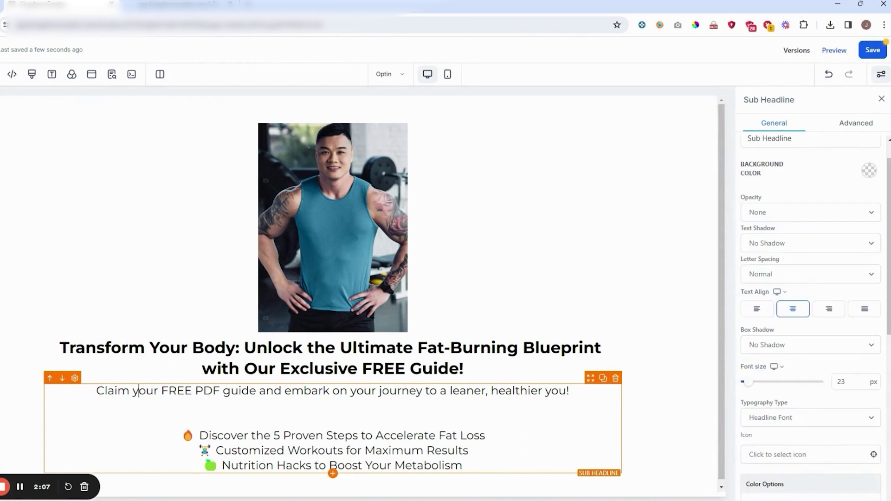
scroll(803, 409, down, 10)
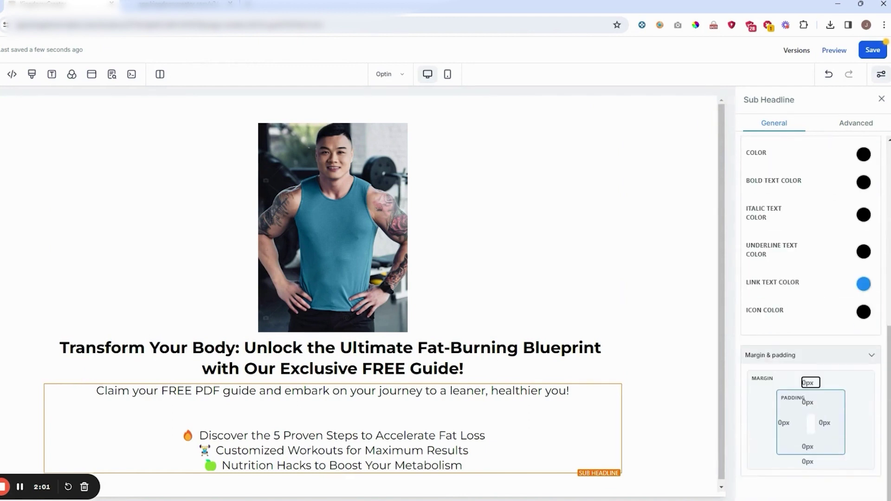
click(645, 378)
scroll(332, 464, down, 1)
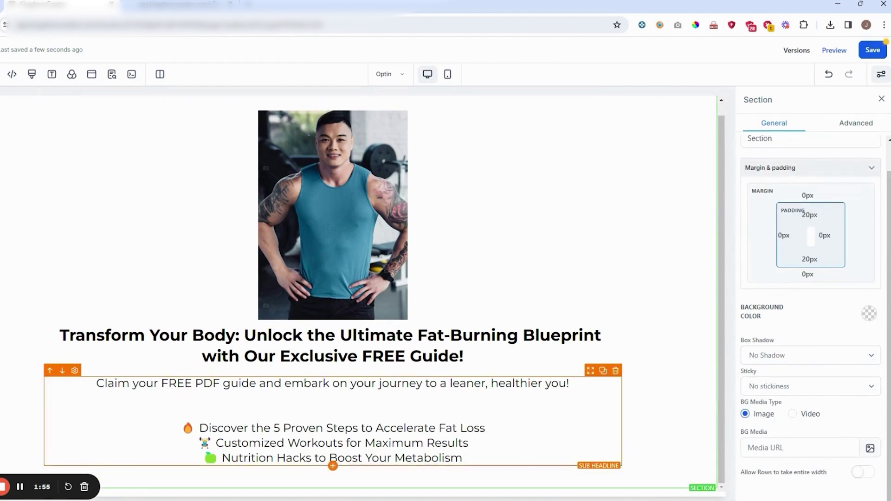
click(333, 467)
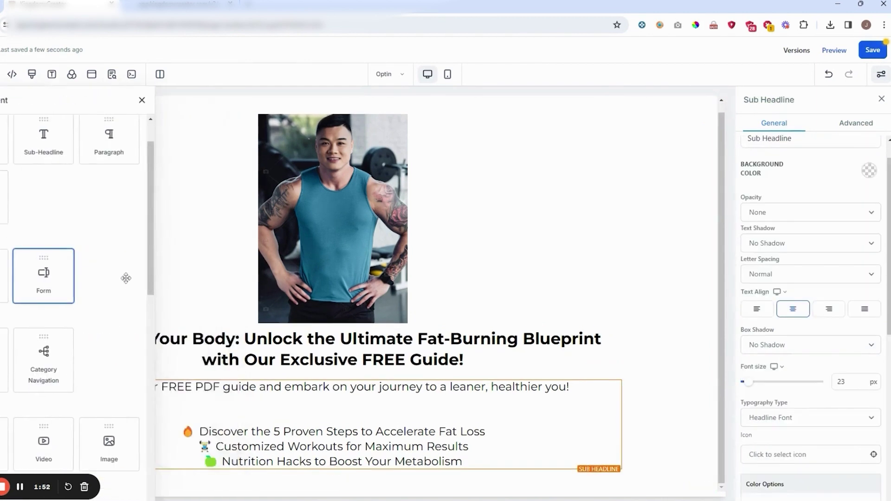
Add the DEMO EMAIL OPTIN FORM below the sub-headline
click(125, 277)
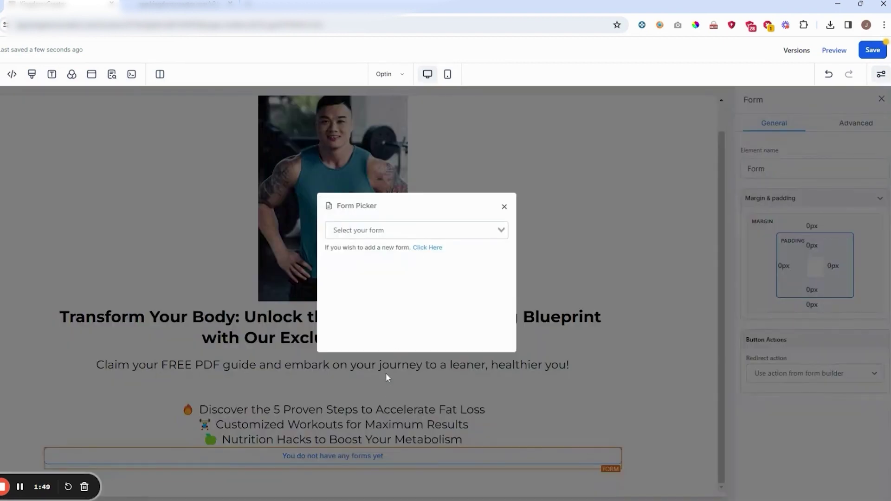
click(416, 231)
click(371, 259)
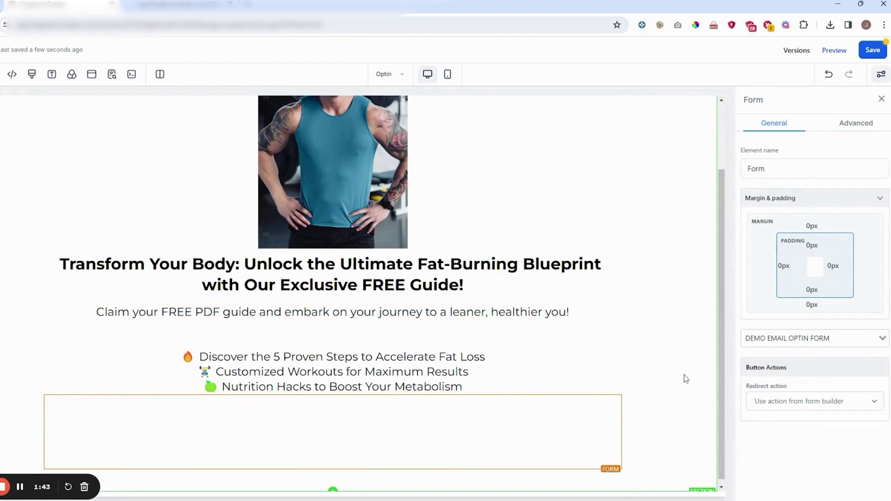
click(687, 379)
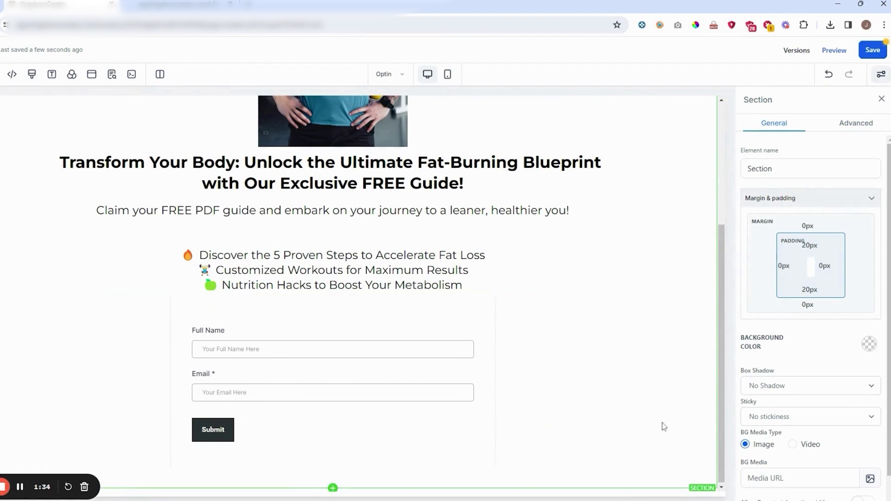
Save the Optin page and open its live preview
scroll(665, 426, up, 4)
click(872, 50)
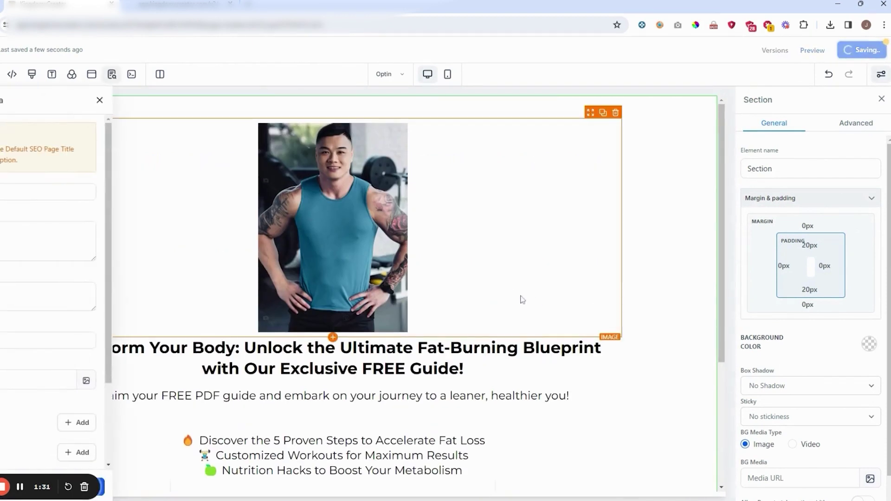
click(99, 99)
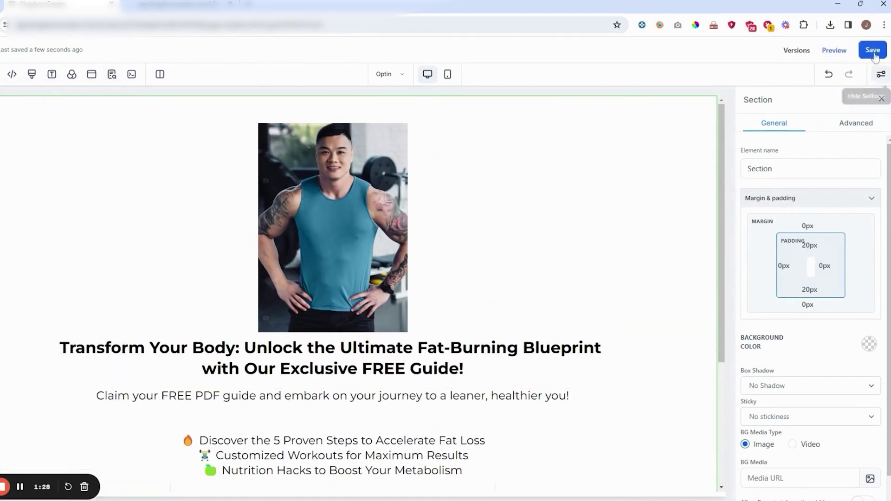
click(834, 52)
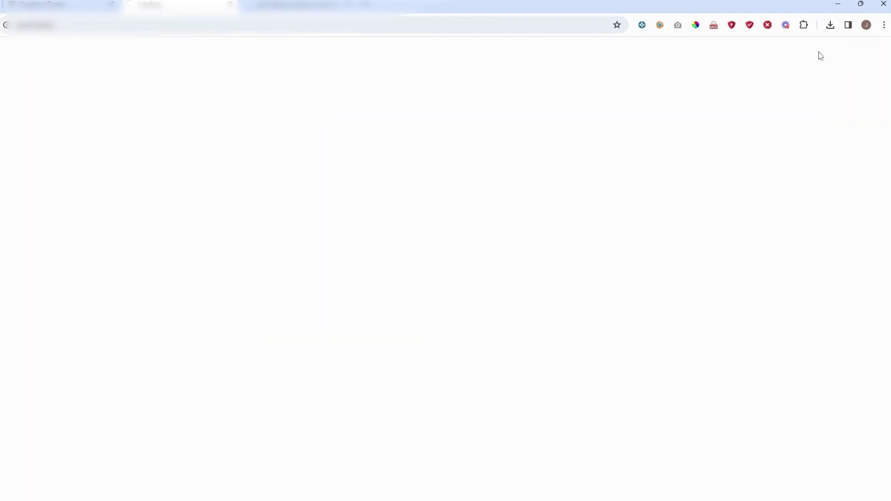
Scroll through the opt-in page preview, then switch to the EMAIL OPT-IN SOP PDF
scroll(761, 108, down, 1)
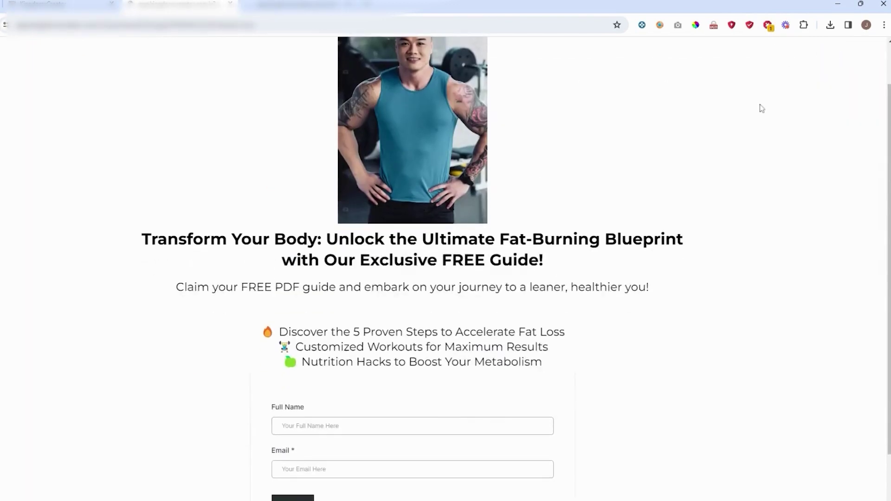
scroll(762, 109, up, 1)
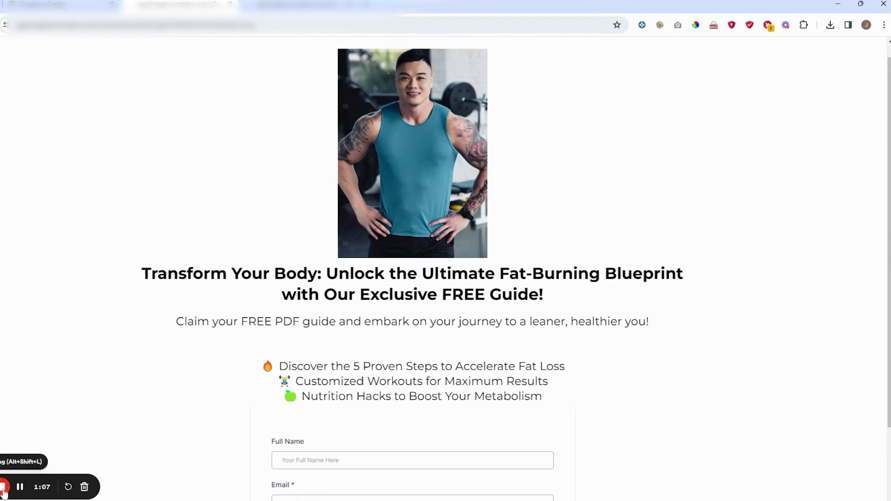
click(4, 487)
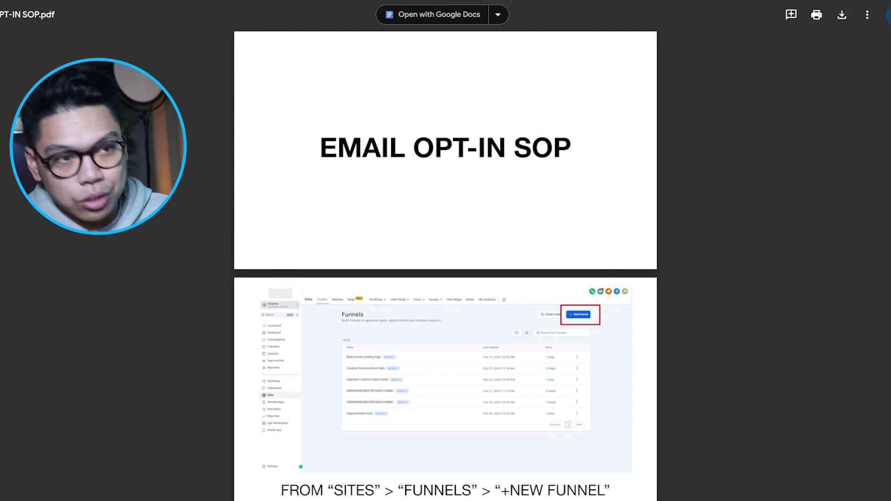
Scroll the EMAIL OPT-IN SOP down to the sub-header and 'GO TO NEXT STEP' form pages
scroll(678, 277, down, 20)
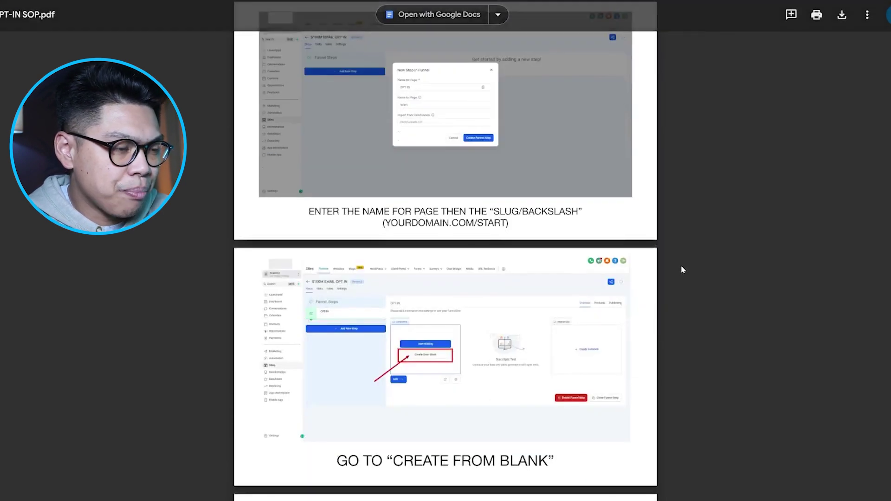
scroll(681, 269, down, 15)
scroll(681, 271, down, 12)
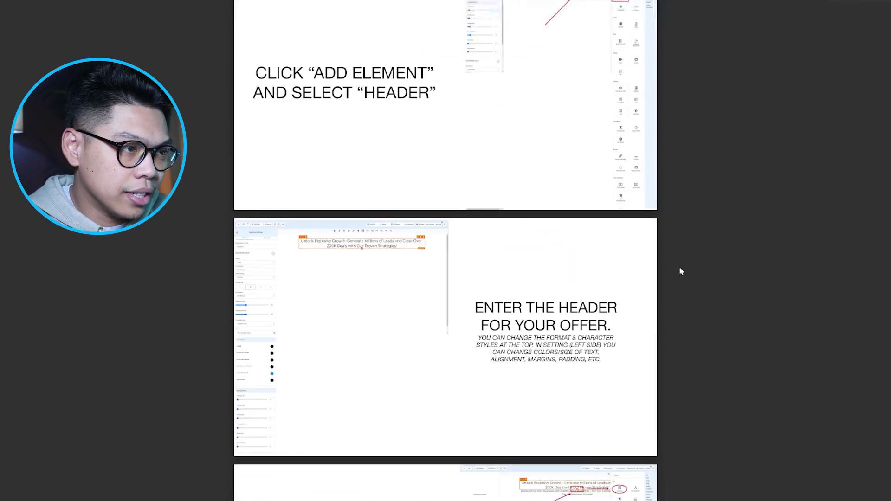
scroll(681, 271, down, 4)
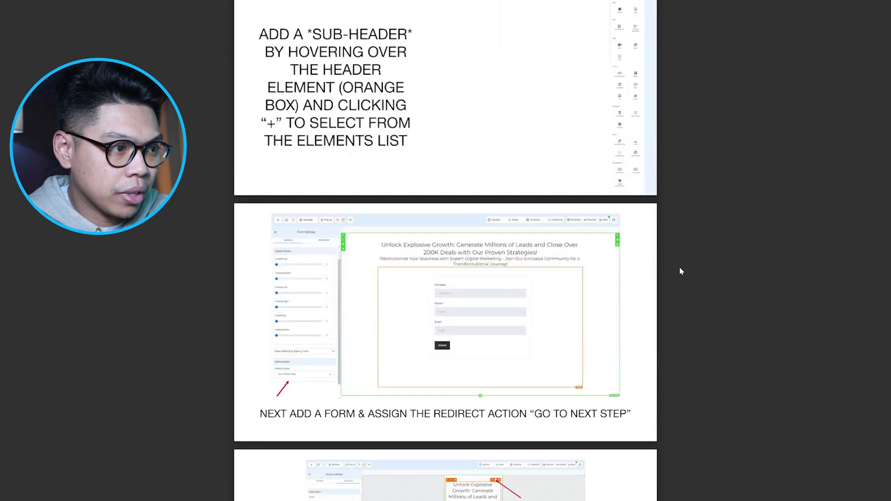